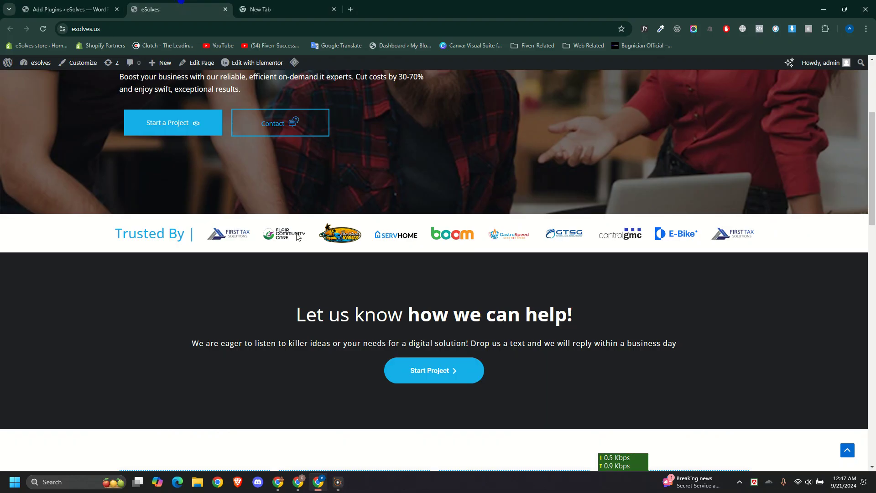
Look through the eSolves homepage from the hero section down to the testimonials and footer.
{"action": "scroll", "coordinate": [303, 246], "scroll_direction": "up", "scroll_amount": 4}
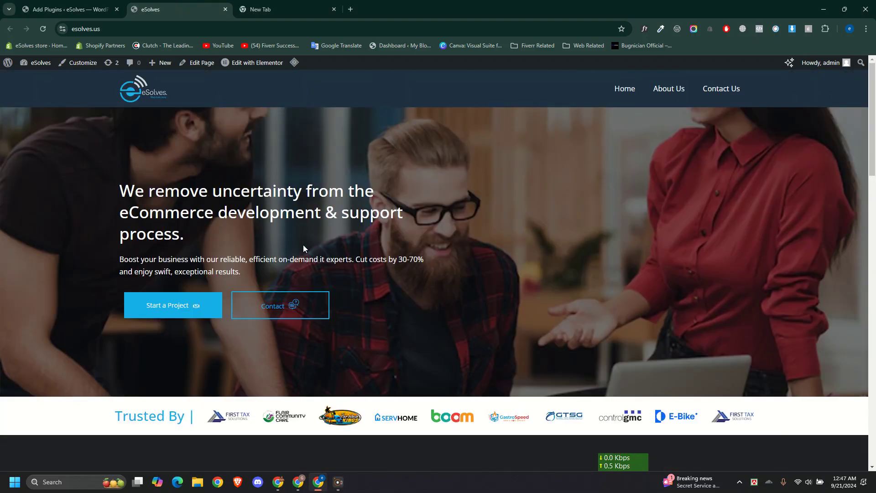
{"action": "scroll", "coordinate": [304, 246], "scroll_direction": "down", "scroll_amount": 2}
{"action": "scroll", "coordinate": [303, 246], "scroll_direction": "down", "scroll_amount": 3}
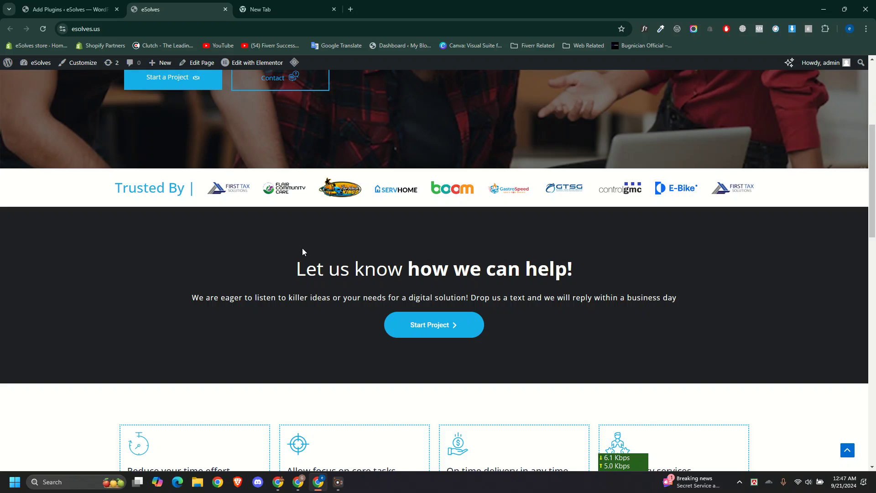
{"action": "scroll", "coordinate": [302, 252], "scroll_direction": "down", "scroll_amount": 5}
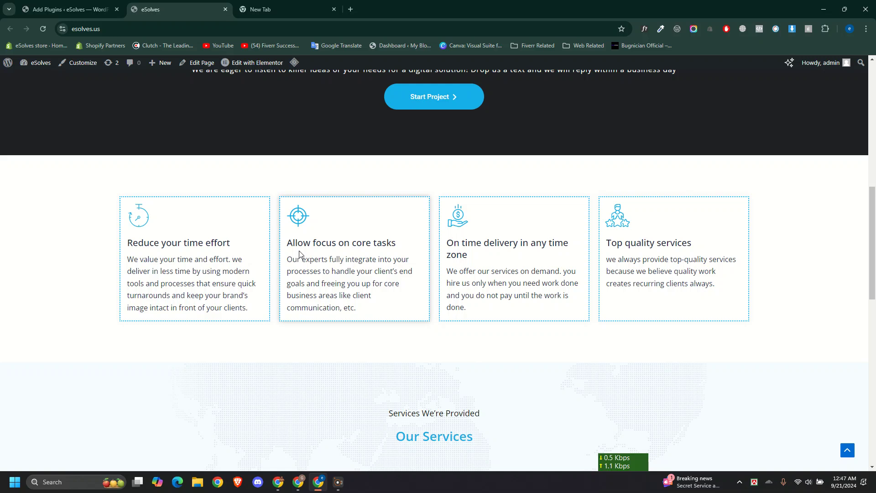
{"action": "scroll", "coordinate": [299, 254], "scroll_direction": "up", "scroll_amount": 7}
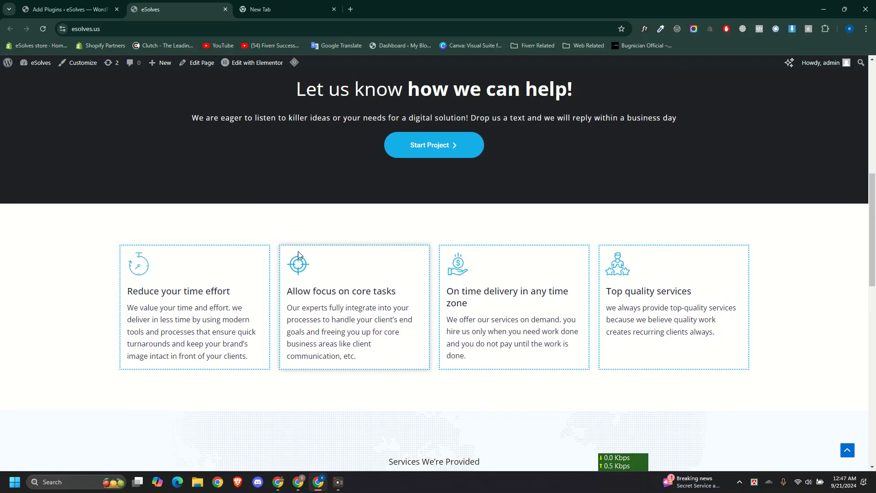
{"action": "scroll", "coordinate": [299, 254], "scroll_direction": "up", "scroll_amount": 3}
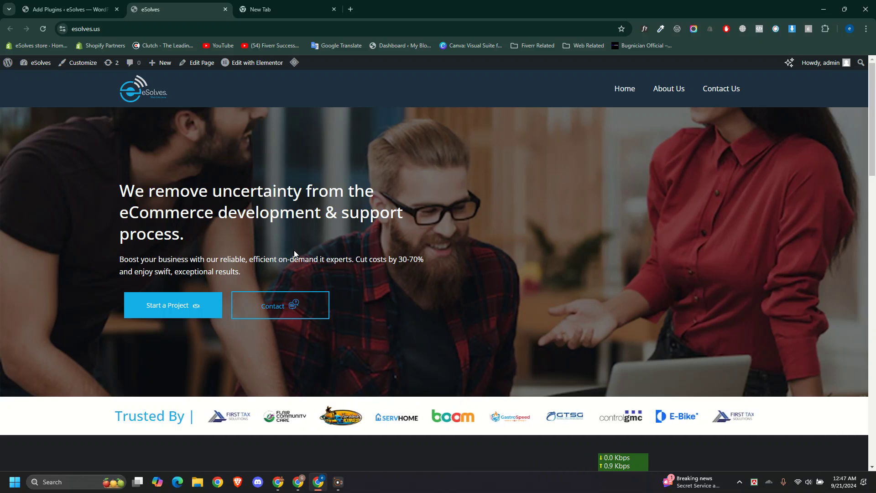
{"action": "scroll", "coordinate": [339, 308], "scroll_direction": "down", "scroll_amount": 4}
{"action": "scroll", "coordinate": [873, 196], "scroll_direction": "down", "scroll_amount": 3}
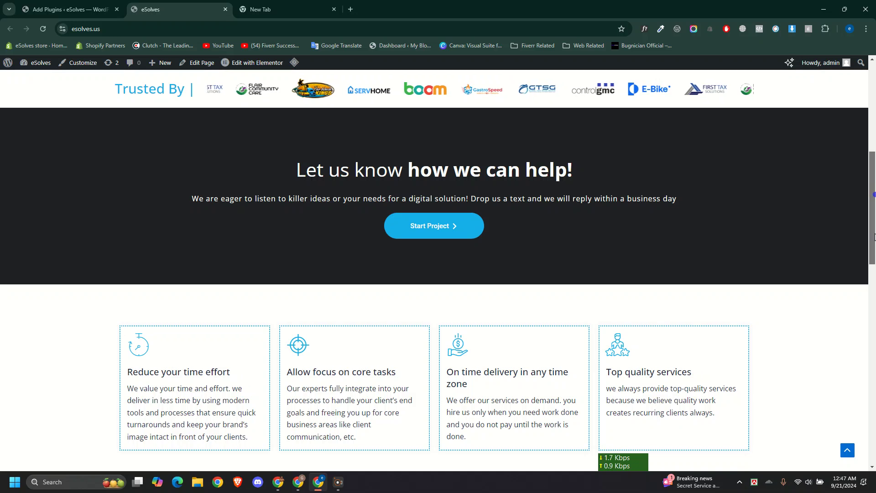
{"action": "scroll", "coordinate": [366, 179], "scroll_direction": "up", "scroll_amount": 4}
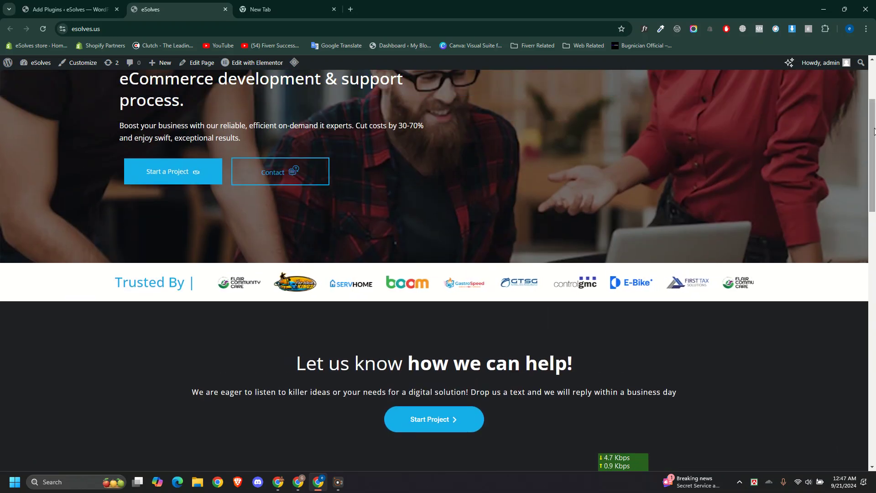
{"action": "left_click_drag", "start_coordinate": [872, 129], "coordinate": [874, 383]}
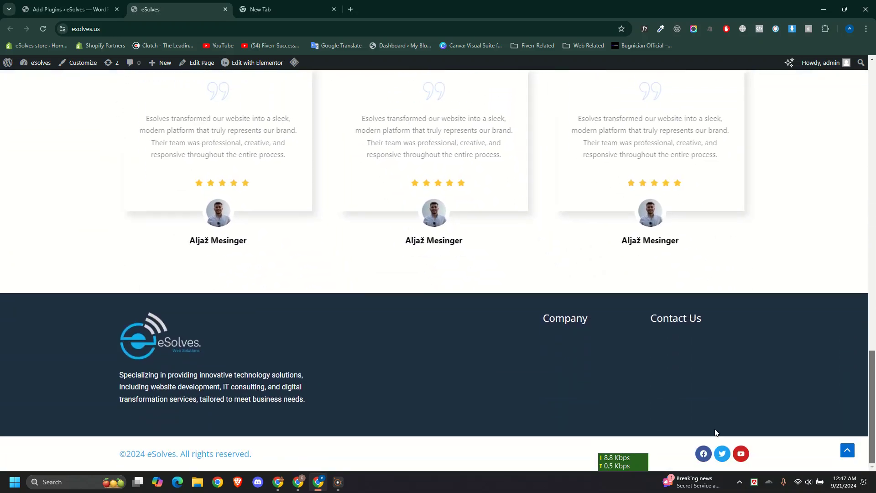
{"action": "scroll", "coordinate": [357, 317], "scroll_direction": "up", "scroll_amount": 3}
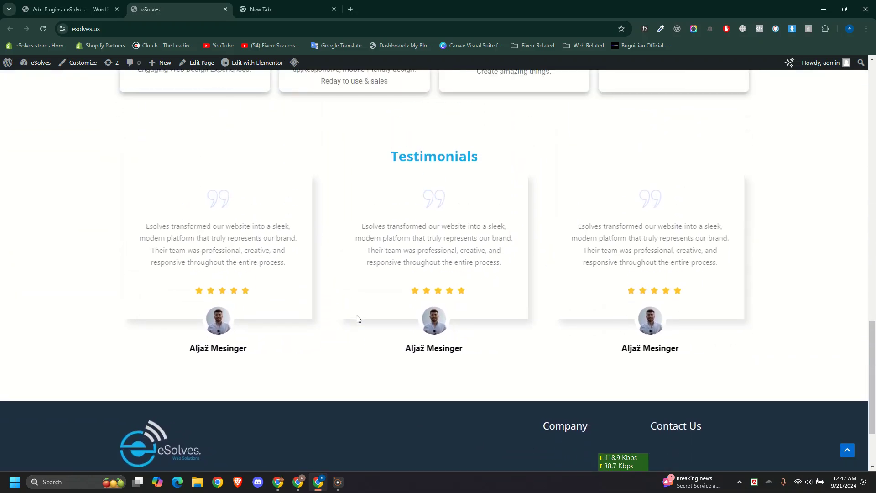
{"action": "scroll", "coordinate": [357, 318], "scroll_direction": "up", "scroll_amount": 15}
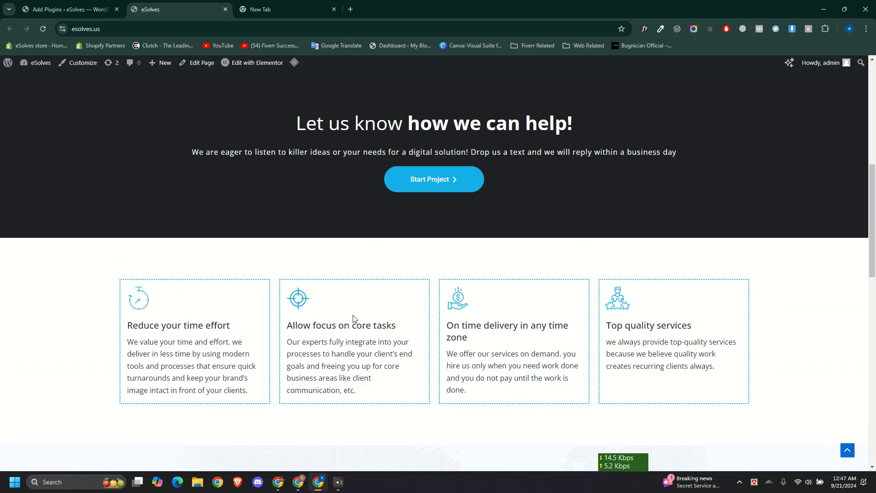
{"action": "scroll", "coordinate": [353, 319], "scroll_direction": "up", "scroll_amount": 3}
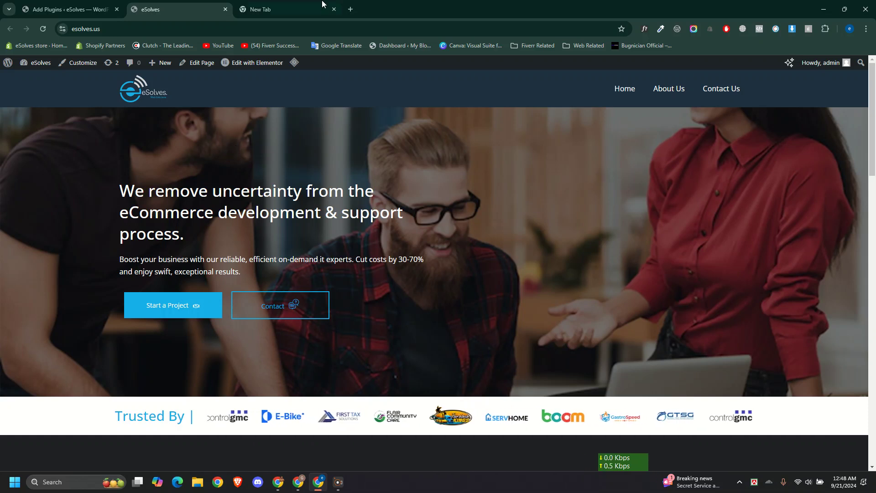
Find the Chaty floating chat widget plugin by searching for "chaty", and install and activate it.
{"action": "mouse_move", "coordinate": [257, 5]}
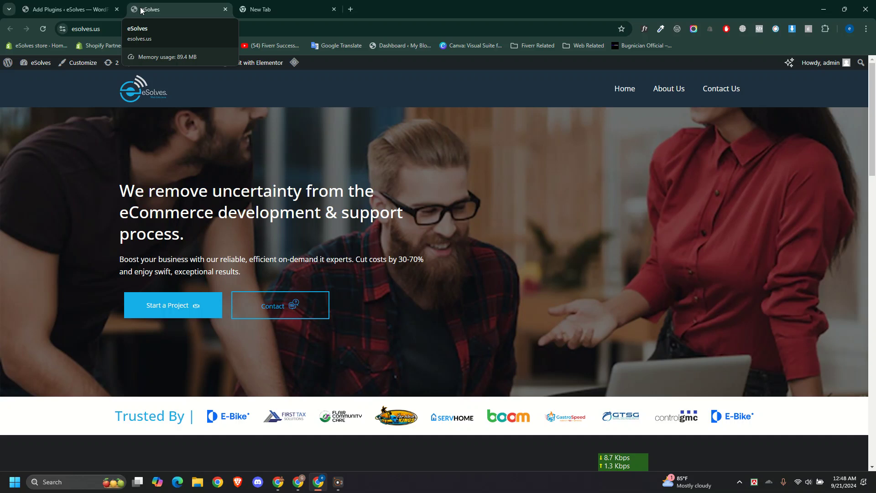
{"action": "left_click", "coordinate": [82, 9]}
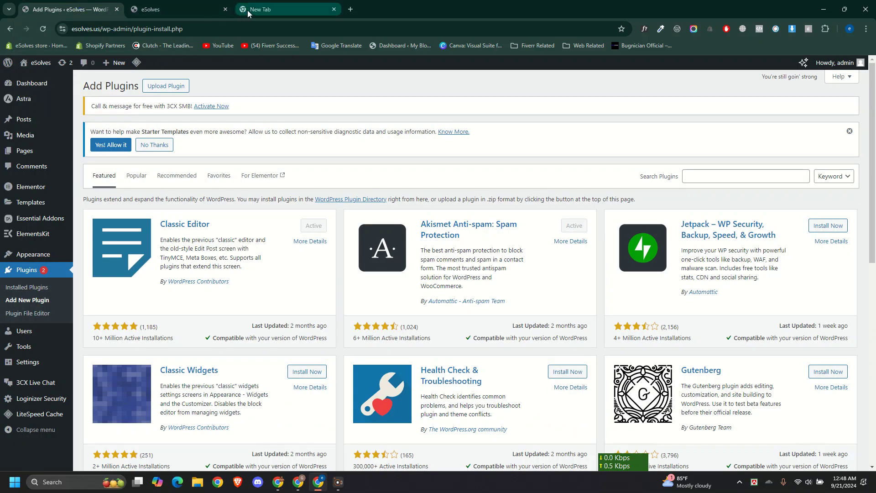
{"action": "left_click", "coordinate": [735, 176]}
{"action": "type", "text": "chaty"}
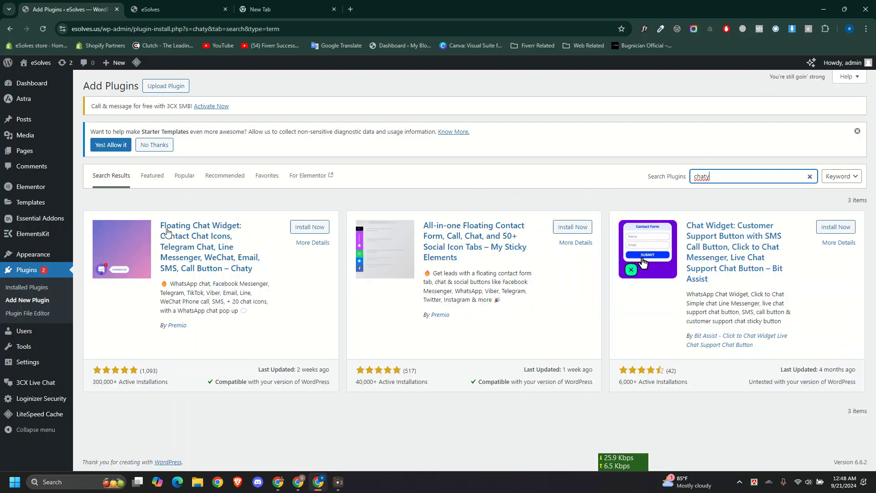
{"action": "left_click", "coordinate": [306, 226]}
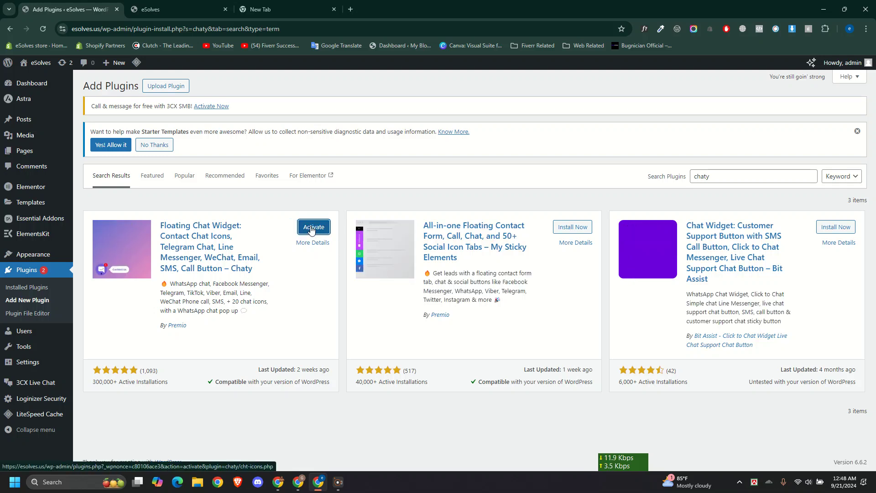
{"action": "left_click", "coordinate": [313, 228]}
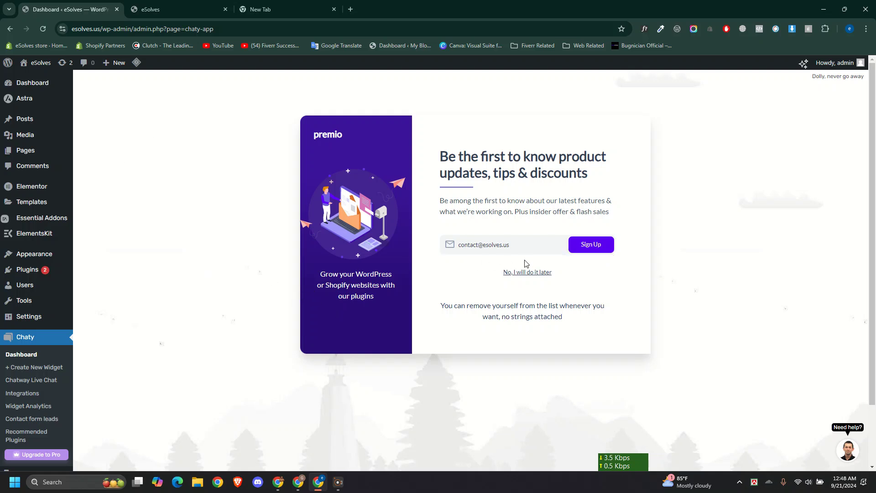
Skip the product updates sign-up, dismiss the Chaty welcome video and start creating a widget.
{"action": "left_click", "coordinate": [530, 273]}
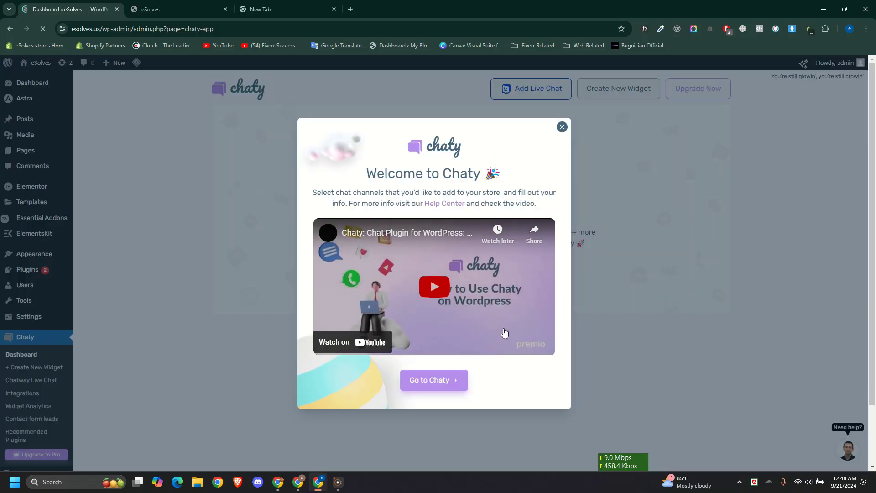
{"action": "left_click", "coordinate": [433, 388]}
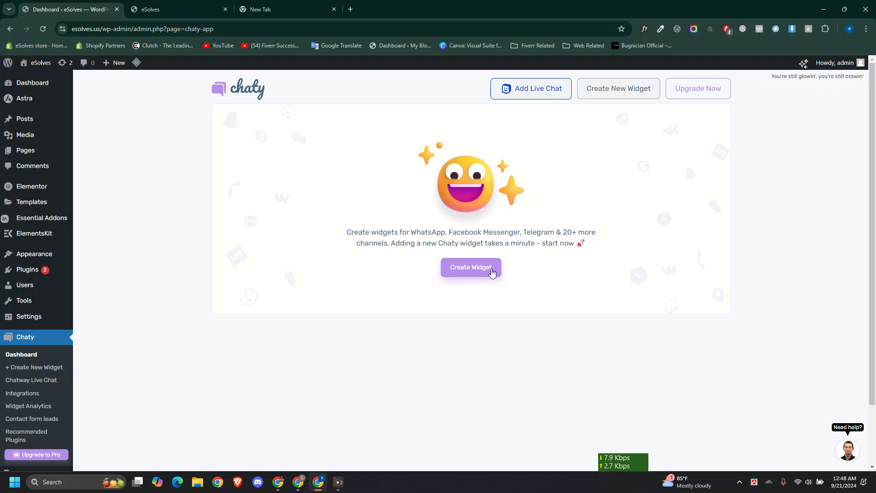
{"action": "left_click", "coordinate": [461, 272]}
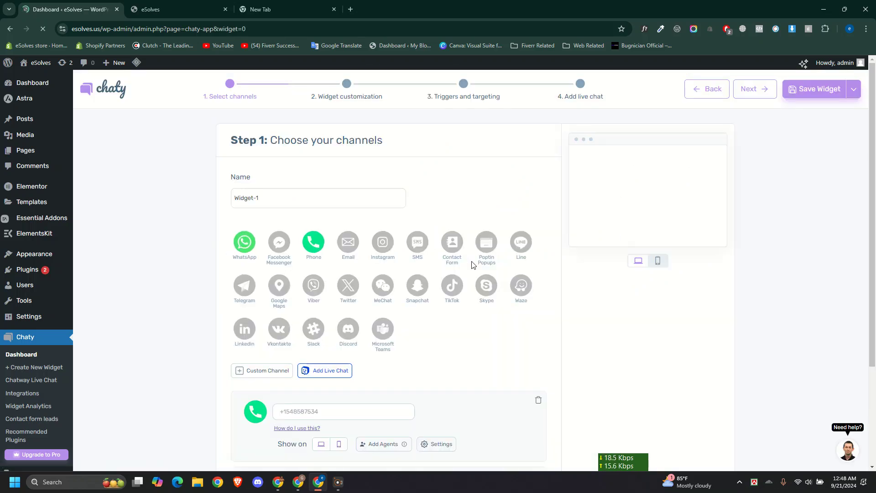
Name the new widget "Sociel".
{"action": "left_click", "coordinate": [272, 199]}
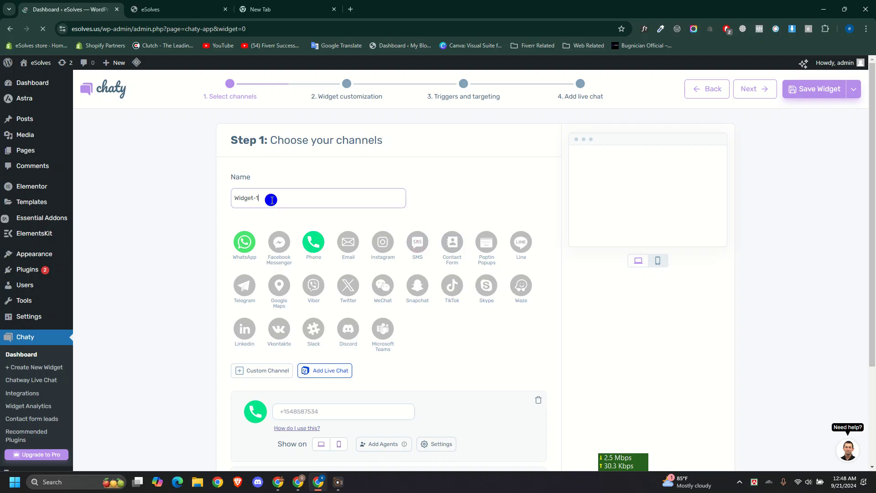
{"action": "key", "text": "ctrl+a"}
{"action": "key", "text": "BackSpace"}
{"action": "type", "text": "Social"}
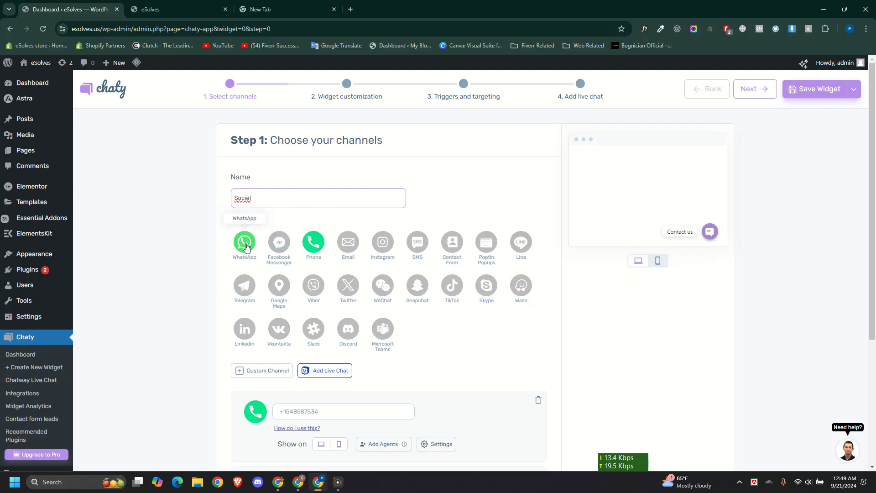
Add the Facebook Messenger channel to the widget and save it anyway without any channel details.
{"action": "left_click", "coordinate": [286, 246]}
{"action": "scroll", "coordinate": [344, 283], "scroll_direction": "down", "scroll_amount": 5}
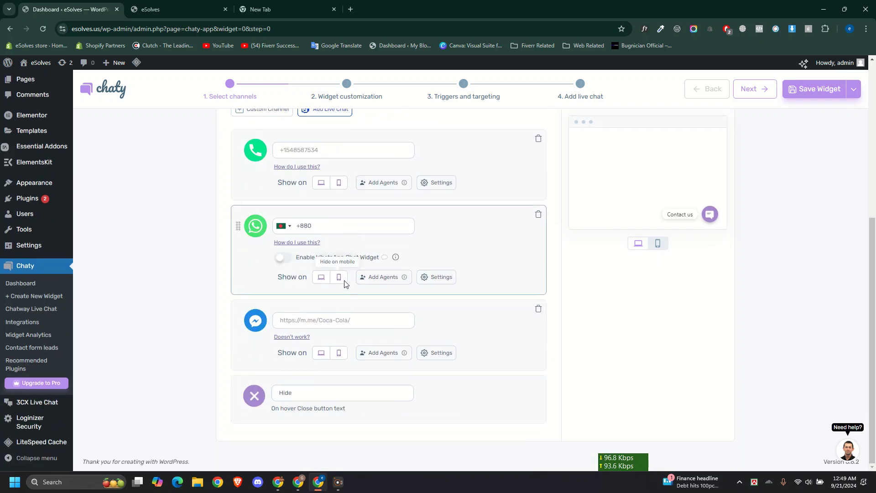
{"action": "scroll", "coordinate": [335, 271], "scroll_direction": "up", "scroll_amount": 1}
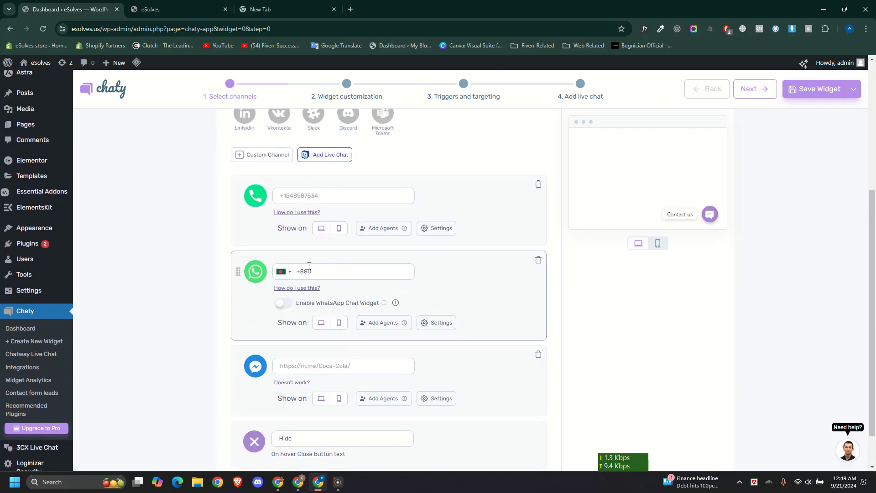
{"action": "left_click", "coordinate": [817, 92]}
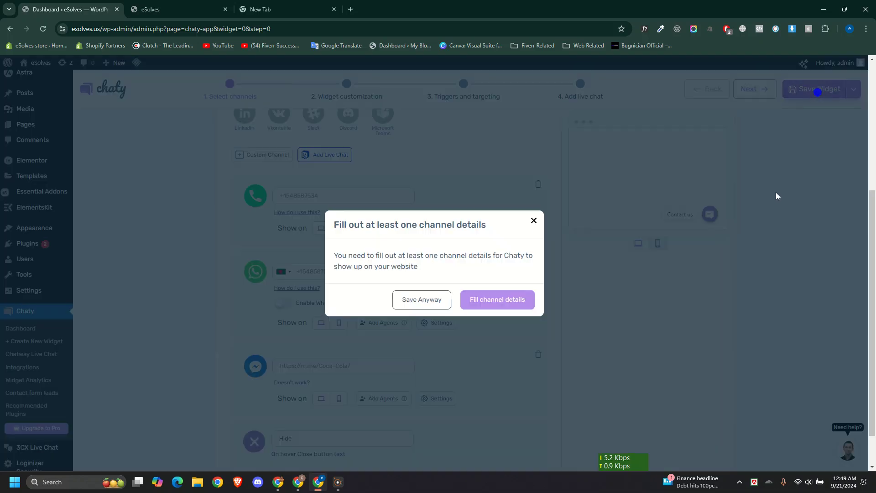
{"action": "left_click", "coordinate": [426, 300]}
Look over the eSolves homepage for the chat widget.
{"action": "left_click", "coordinate": [168, 10]}
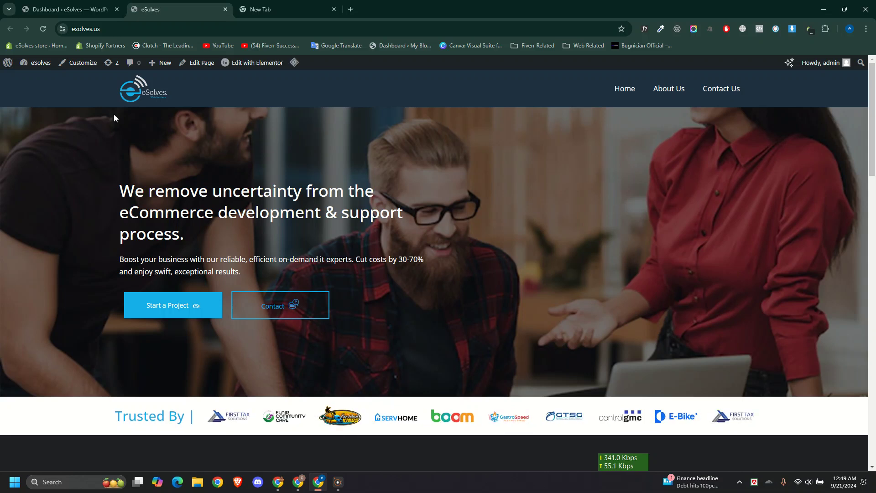
{"action": "scroll", "coordinate": [276, 144], "scroll_direction": "down", "scroll_amount": 15}
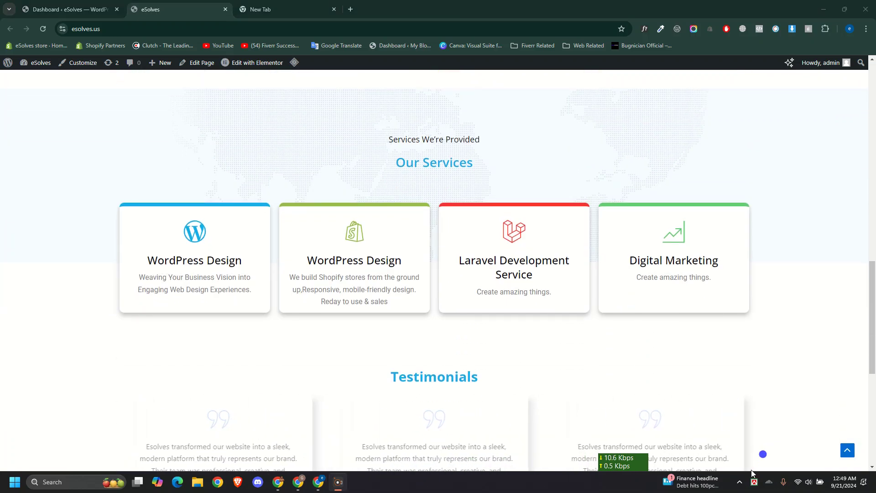
{"action": "scroll", "coordinate": [597, 334], "scroll_direction": "up", "scroll_amount": 8}
Return to the Chaty dashboard from the upgrade offer and open the "Sociel" widget for editing.
{"action": "left_click", "coordinate": [72, 3]}
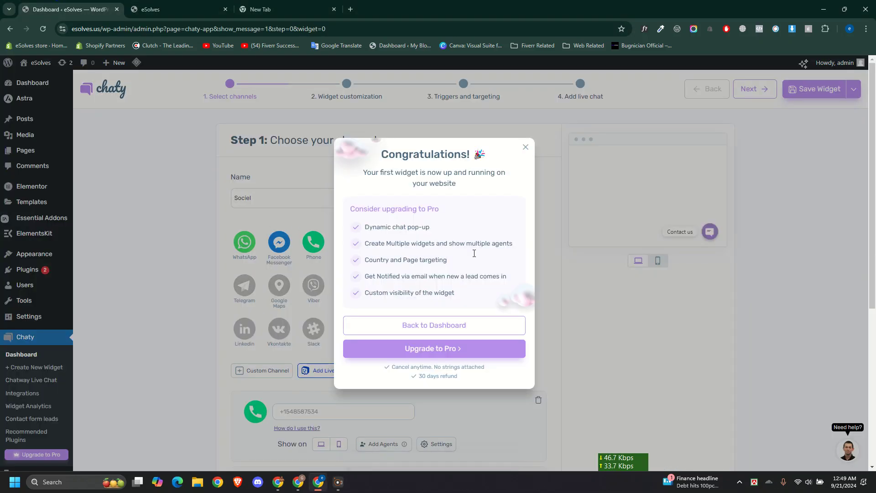
{"action": "left_click", "coordinate": [479, 326]}
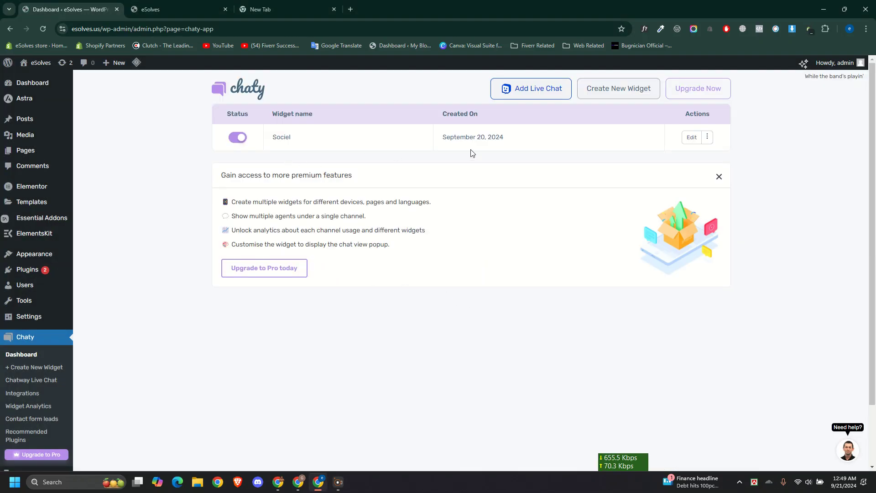
{"action": "left_click_drag", "start_coordinate": [297, 140], "coordinate": [272, 134]}
{"action": "left_click", "coordinate": [689, 137]}
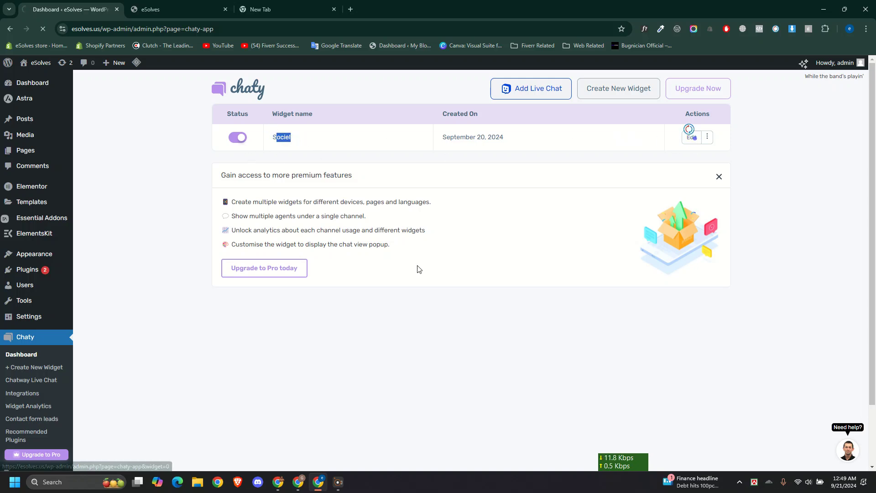
Fill in the Phone channel with the saved contact phone number.
{"action": "scroll", "coordinate": [331, 274], "scroll_direction": "down", "scroll_amount": 4}
{"action": "left_click", "coordinate": [309, 227]}
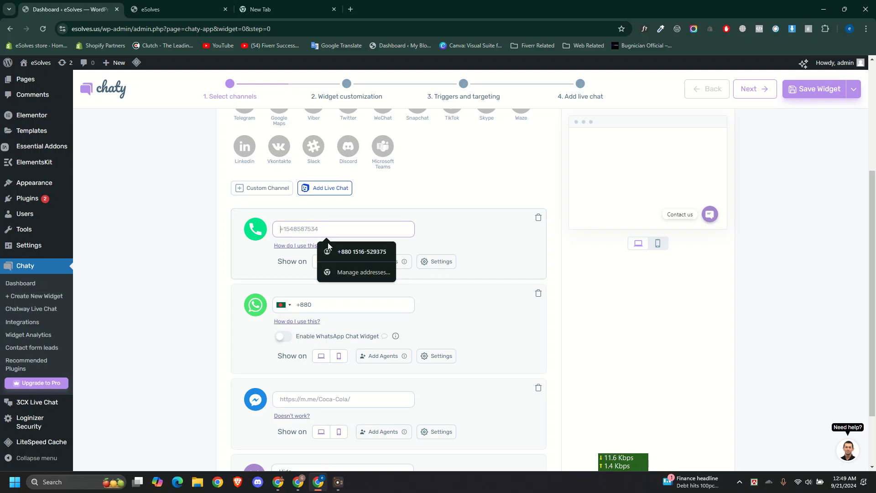
{"action": "left_click", "coordinate": [331, 247]}
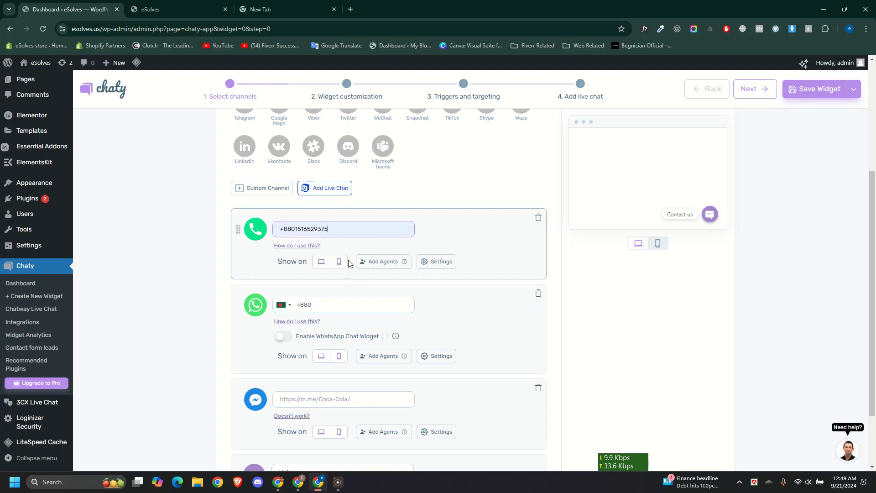
Enter the owner's m.me profile link for the Facebook Messenger channel.
{"action": "scroll", "coordinate": [349, 260], "scroll_direction": "down", "scroll_amount": 2}
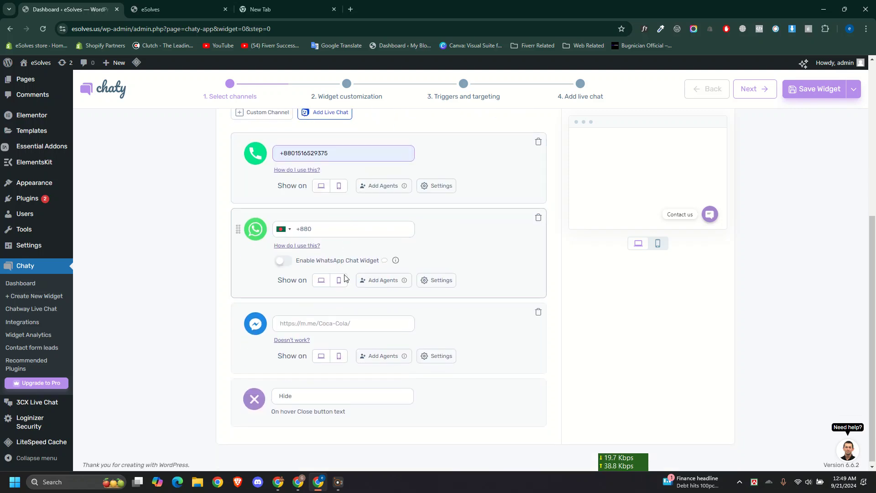
{"action": "left_click", "coordinate": [341, 322]}
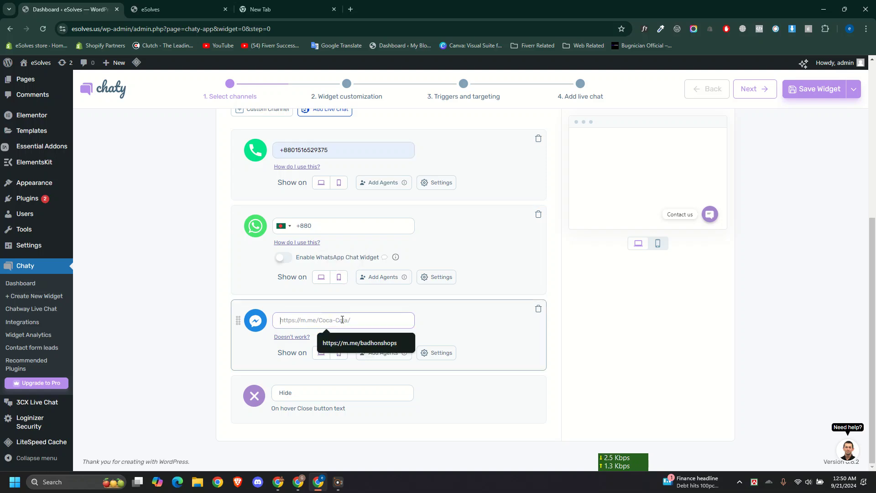
{"action": "type", "text": "https"}
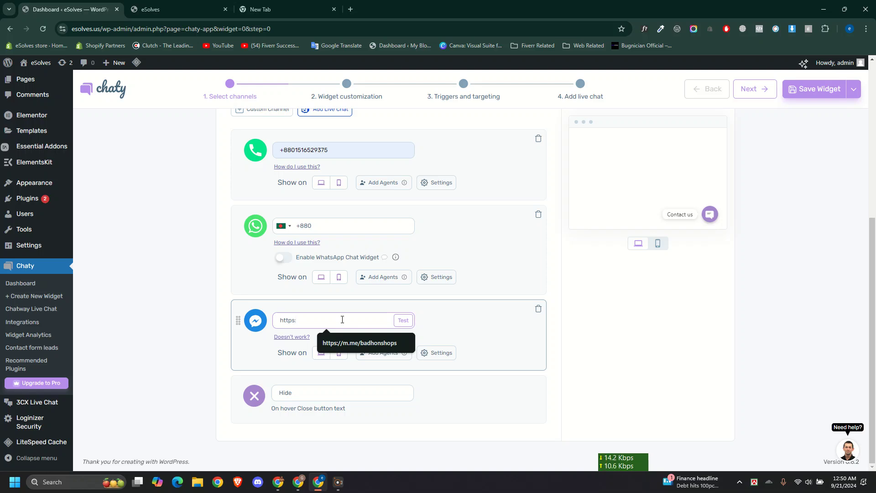
{"action": "type", "text": "://m.me/prodipudoy"}
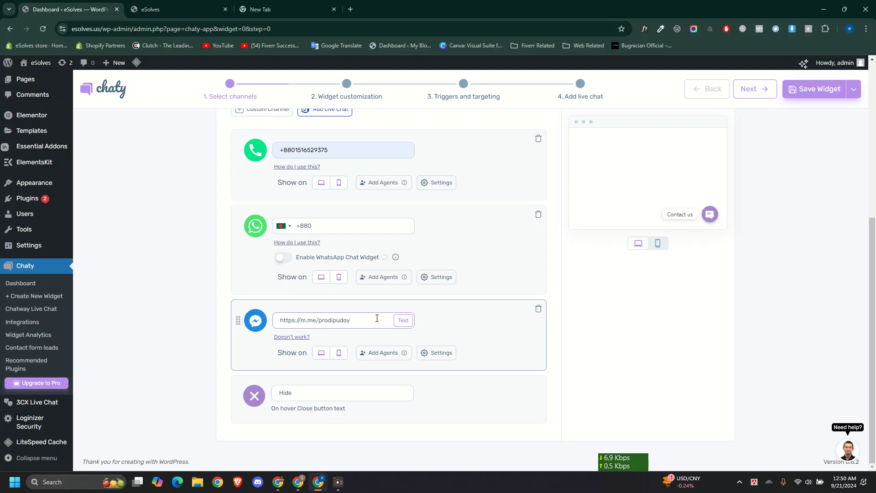
Continue to the widget customization stage and set the widget icon color to Green.
{"action": "left_click", "coordinate": [757, 88]}
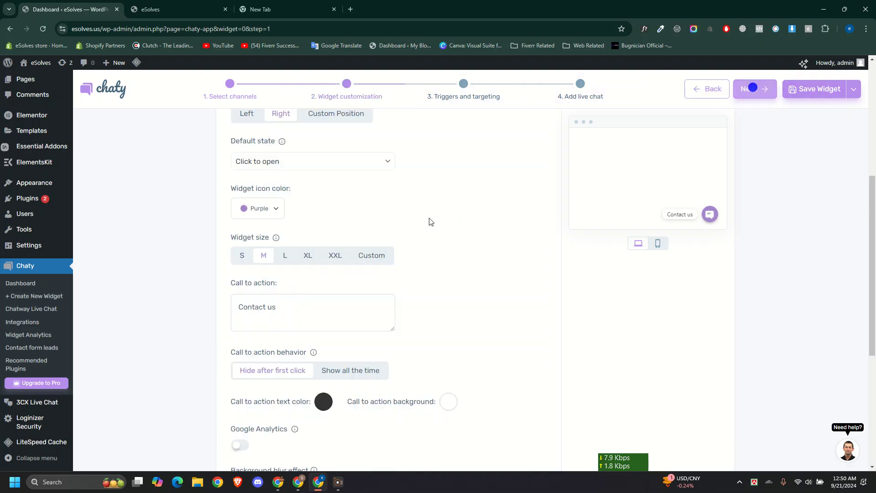
{"action": "scroll", "coordinate": [458, 203], "scroll_direction": "up", "scroll_amount": 6}
{"action": "scroll", "coordinate": [461, 215], "scroll_direction": "down", "scroll_amount": 2}
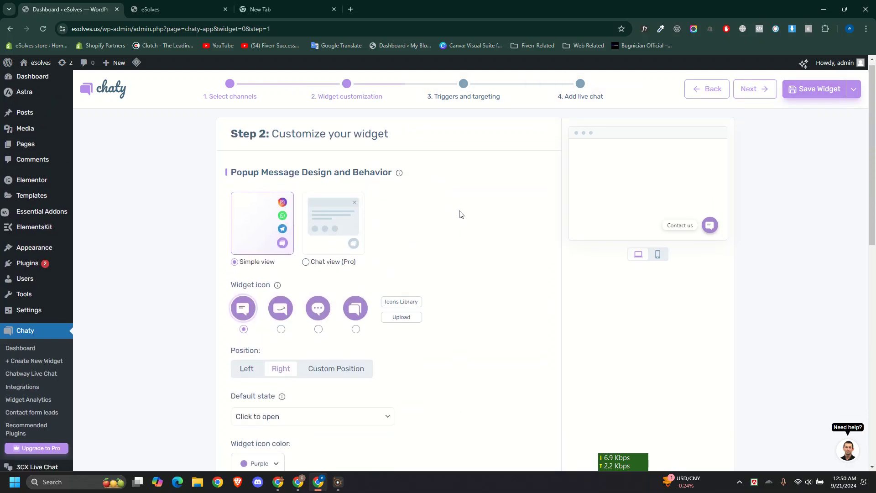
{"action": "scroll", "coordinate": [459, 208], "scroll_direction": "down", "scroll_amount": 1}
{"action": "left_click", "coordinate": [269, 333]}
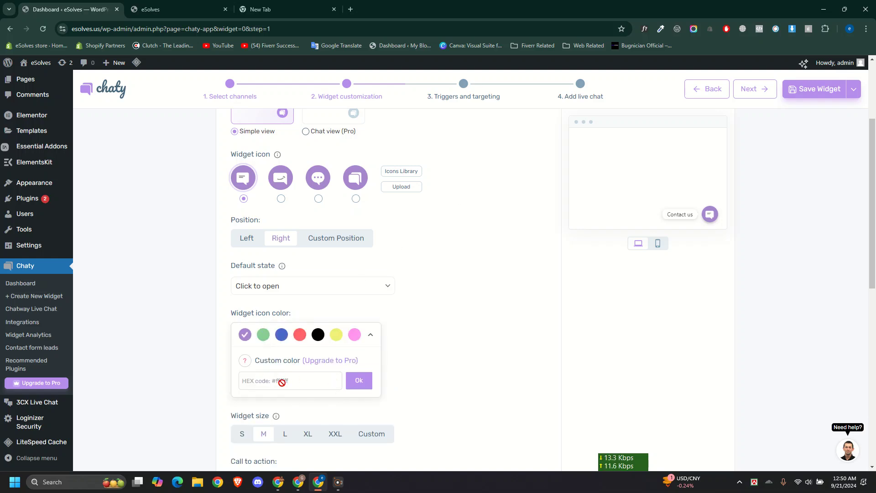
{"action": "scroll", "coordinate": [497, 354], "scroll_direction": "down", "scroll_amount": 1}
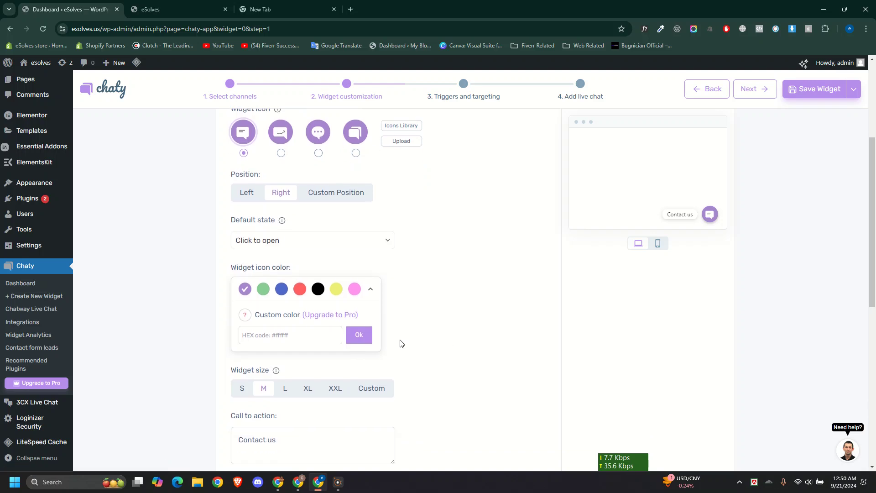
{"action": "left_click", "coordinate": [263, 289]}
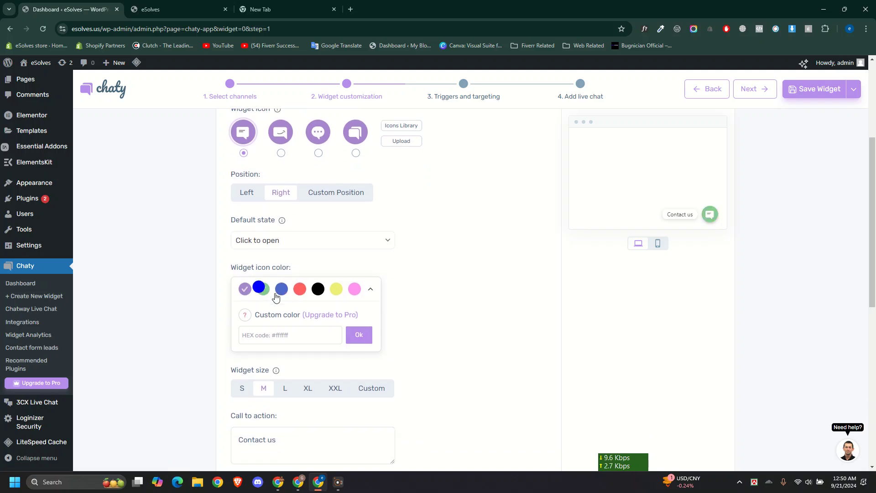
{"action": "left_click", "coordinate": [366, 342]}
Try the S and L widget sizes and set the size back to M.
{"action": "scroll", "coordinate": [432, 319], "scroll_direction": "down", "scroll_amount": 2}
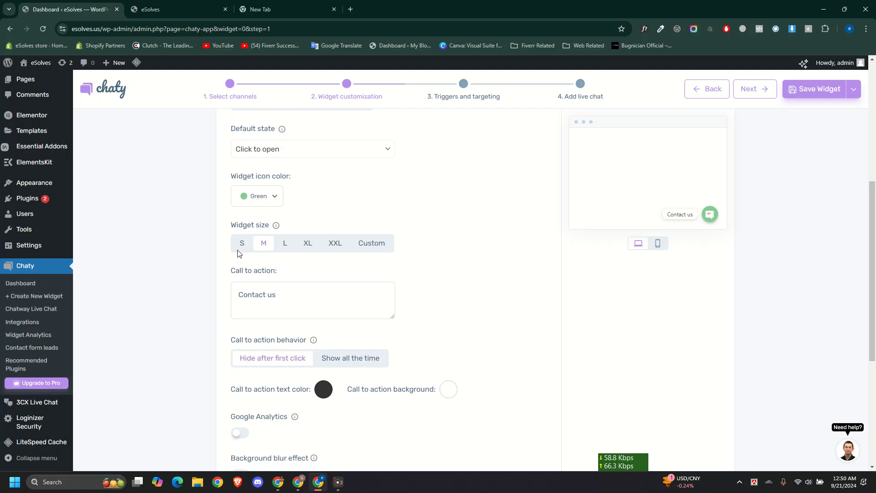
{"action": "left_click", "coordinate": [243, 243]}
{"action": "left_click", "coordinate": [270, 247]}
{"action": "left_click", "coordinate": [284, 244]}
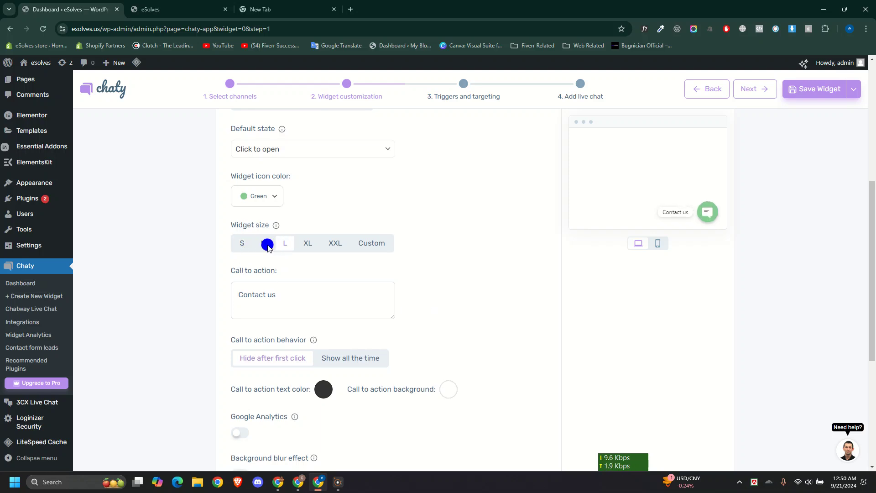
{"action": "left_click", "coordinate": [265, 245]}
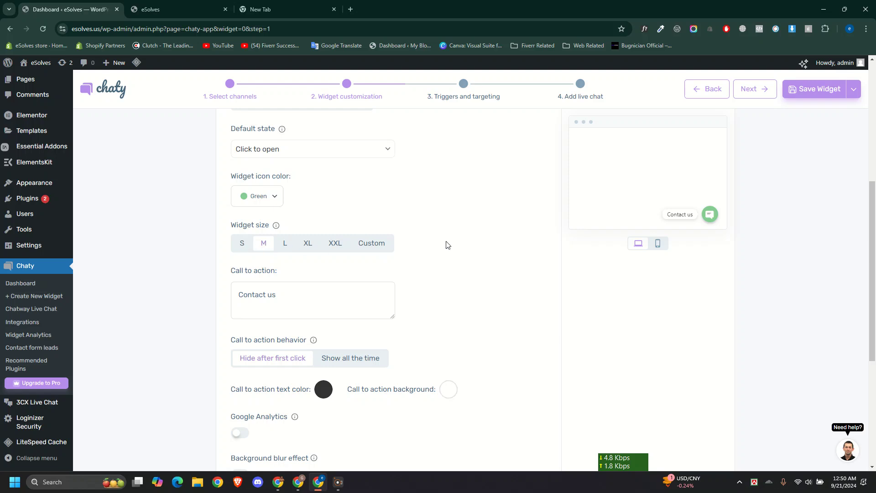
Review the call-to-action text and the remaining widget customization settings.
{"action": "scroll", "coordinate": [447, 245], "scroll_direction": "down", "scroll_amount": 3}
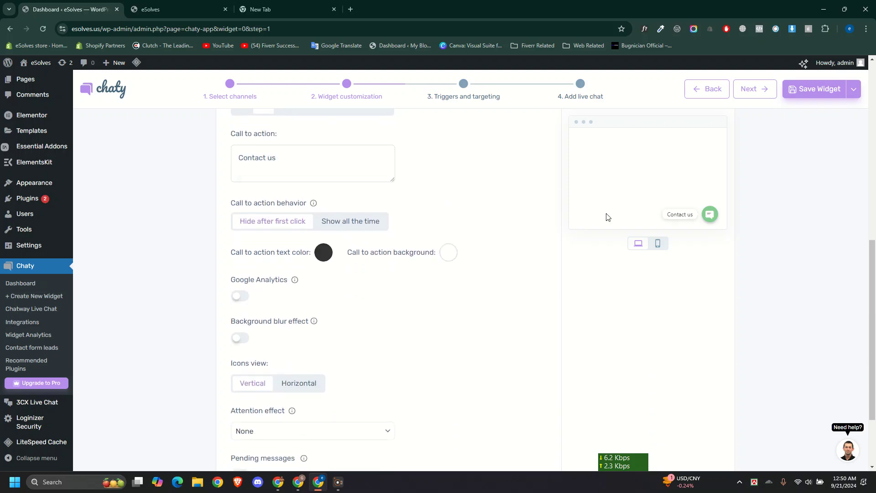
{"action": "left_click_drag", "start_coordinate": [295, 163], "coordinate": [240, 167]}
{"action": "double_click", "coordinate": [252, 164]}
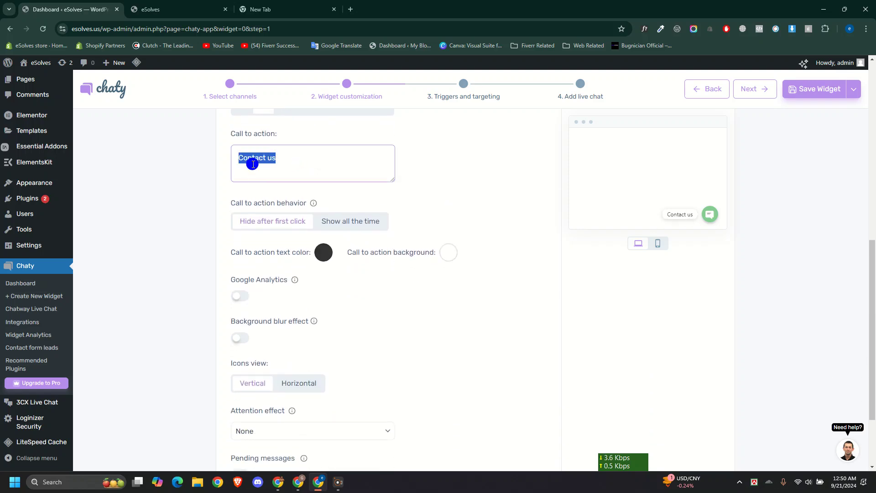
{"action": "left_click", "coordinate": [294, 163]}
{"action": "scroll", "coordinate": [415, 216], "scroll_direction": "down", "scroll_amount": 1}
{"action": "scroll", "coordinate": [404, 233], "scroll_direction": "up", "scroll_amount": 5}
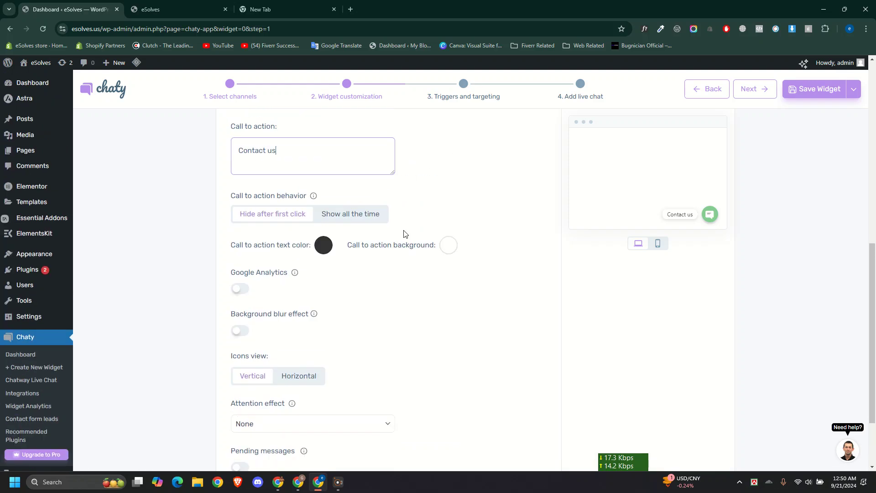
{"action": "scroll", "coordinate": [630, 213], "scroll_direction": "up", "scroll_amount": 4}
Proceed through the triggers and targeting stage to the live chat stage and save the widget.
{"action": "left_click", "coordinate": [749, 89]}
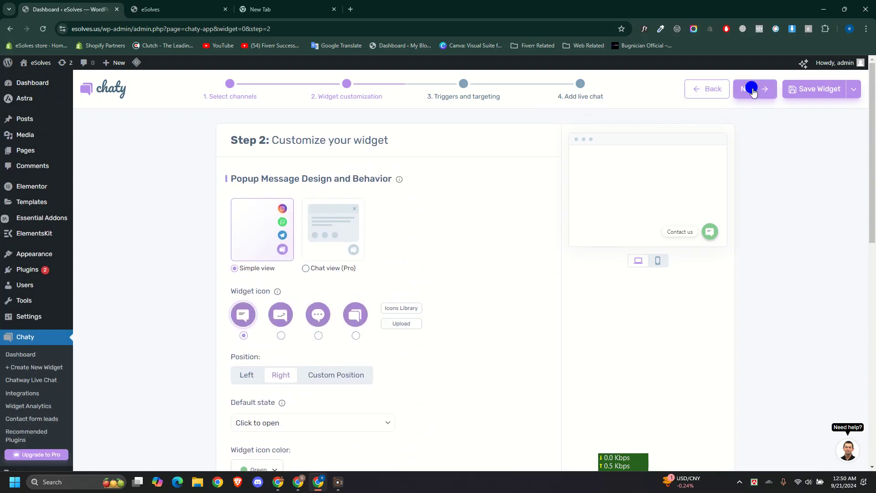
{"action": "scroll", "coordinate": [438, 204], "scroll_direction": "down", "scroll_amount": 1}
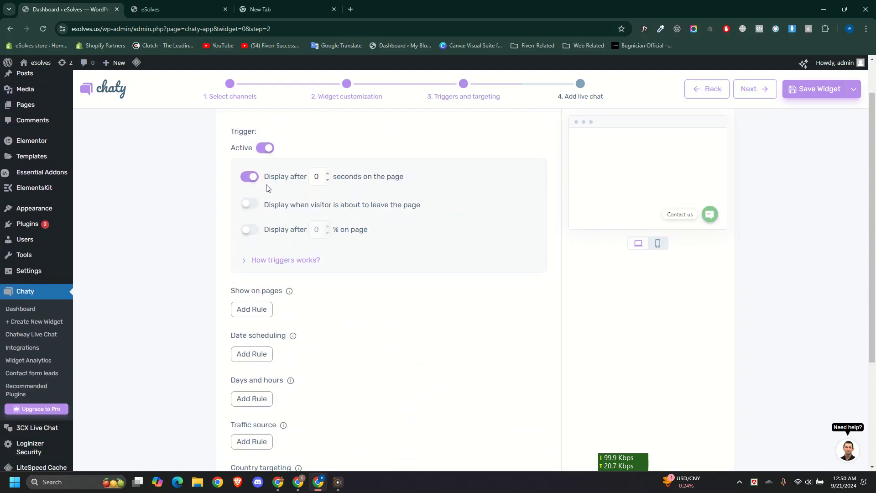
{"action": "left_click_drag", "start_coordinate": [322, 177], "coordinate": [313, 179]}
{"action": "scroll", "coordinate": [479, 179], "scroll_direction": "down", "scroll_amount": 2}
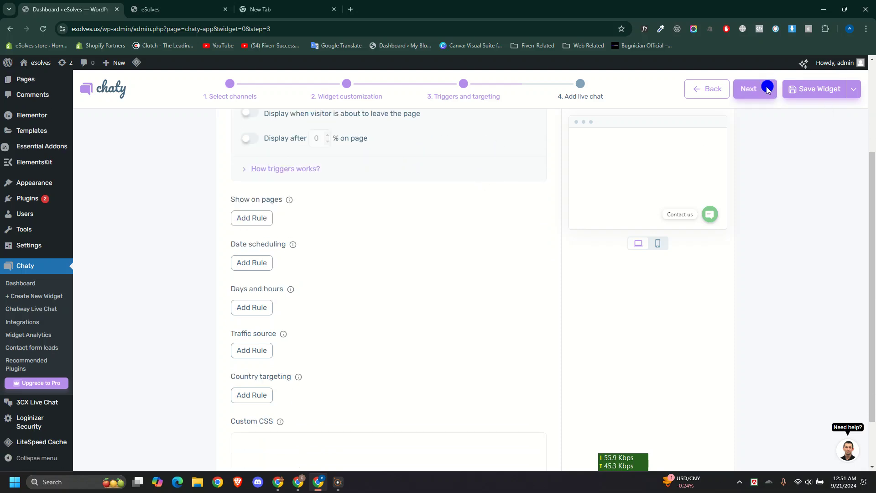
{"action": "left_click", "coordinate": [768, 89]}
{"action": "left_click", "coordinate": [828, 90]}
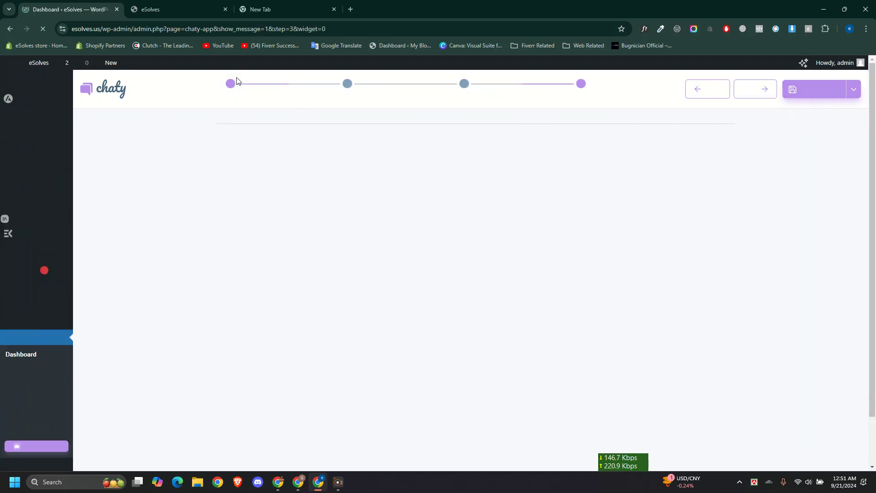
Reload the eSolves homepage and look through it for the chat widget.
{"action": "left_click", "coordinate": [153, 9]}
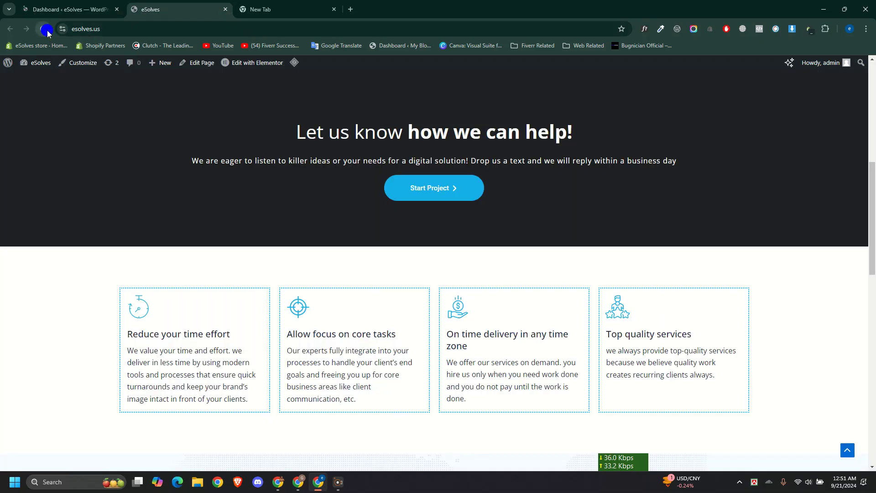
{"action": "left_click", "coordinate": [58, 49]}
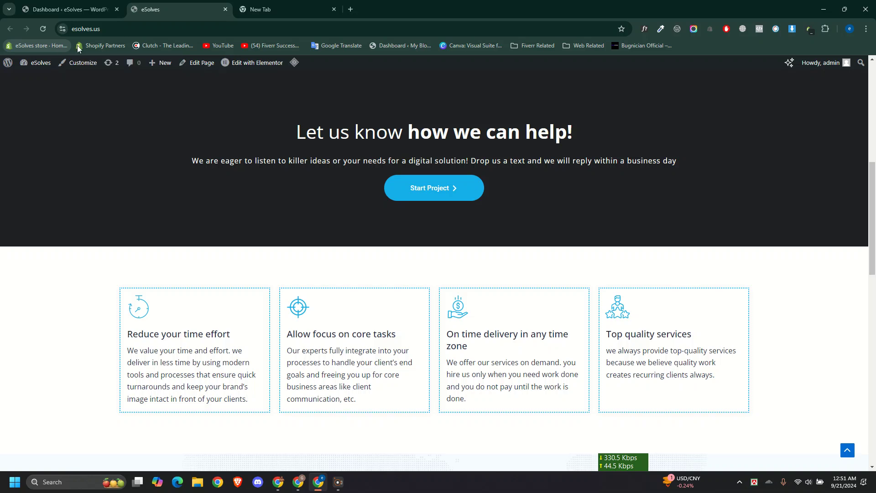
{"action": "mouse_move", "coordinate": [293, 66]}
{"action": "left_click", "coordinate": [301, 104]}
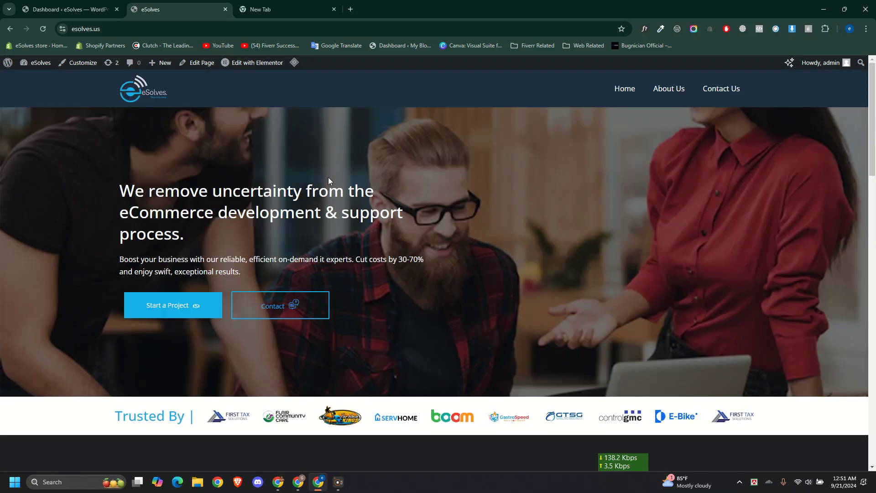
{"action": "left_click_drag", "start_coordinate": [352, 174], "coordinate": [348, 180]}
{"action": "scroll", "coordinate": [355, 177], "scroll_direction": "down", "scroll_amount": 3}
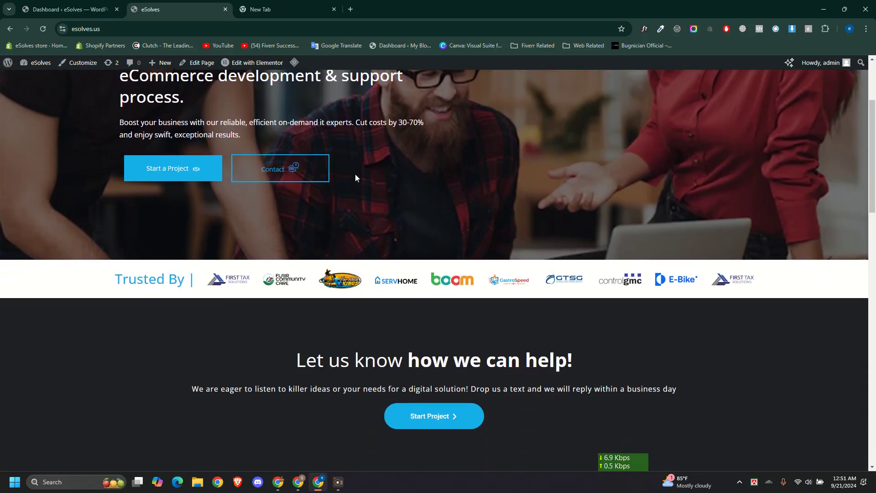
{"action": "scroll", "coordinate": [355, 177], "scroll_direction": "down", "scroll_amount": 11}
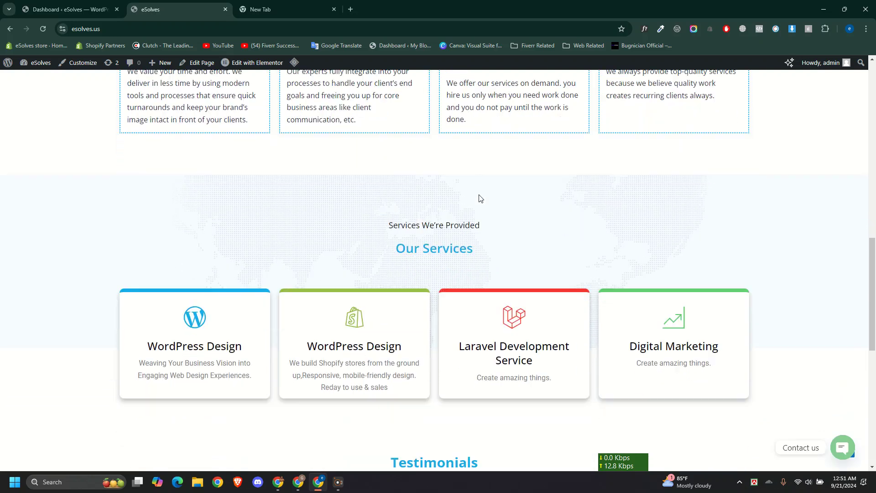
{"action": "scroll", "coordinate": [479, 199], "scroll_direction": "down", "scroll_amount": 3}
Expand the chat widget on the homepage and test its Messenger and Phone channels, declining to open an external app.
{"action": "left_click", "coordinate": [841, 450]}
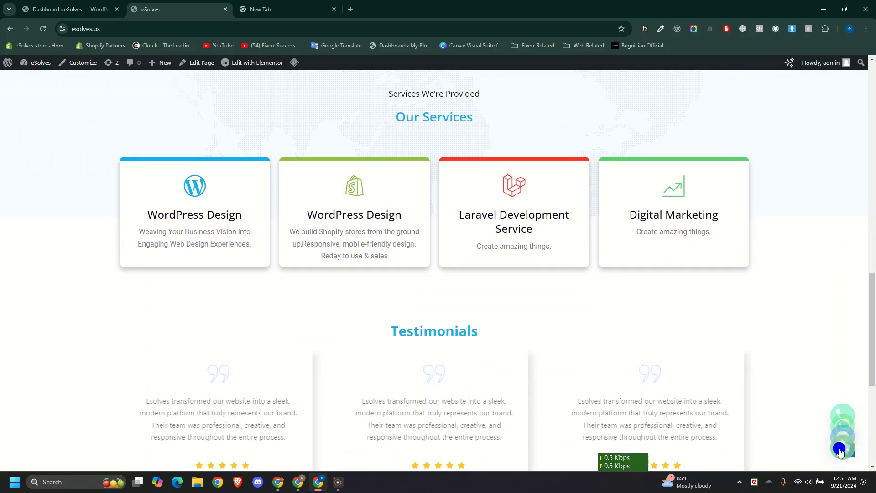
{"action": "left_click", "coordinate": [852, 424]}
{"action": "left_click", "coordinate": [173, 9]}
{"action": "scroll", "coordinate": [797, 386], "scroll_direction": "down", "scroll_amount": 1}
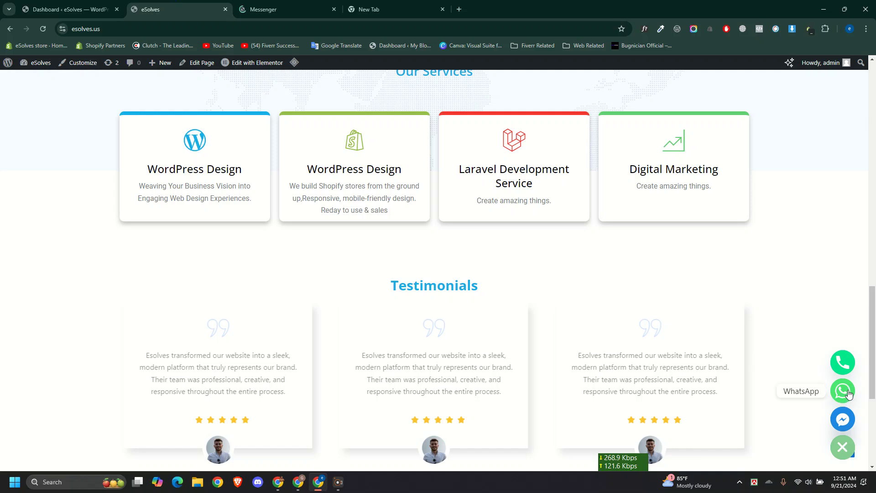
{"action": "left_click", "coordinate": [843, 362]}
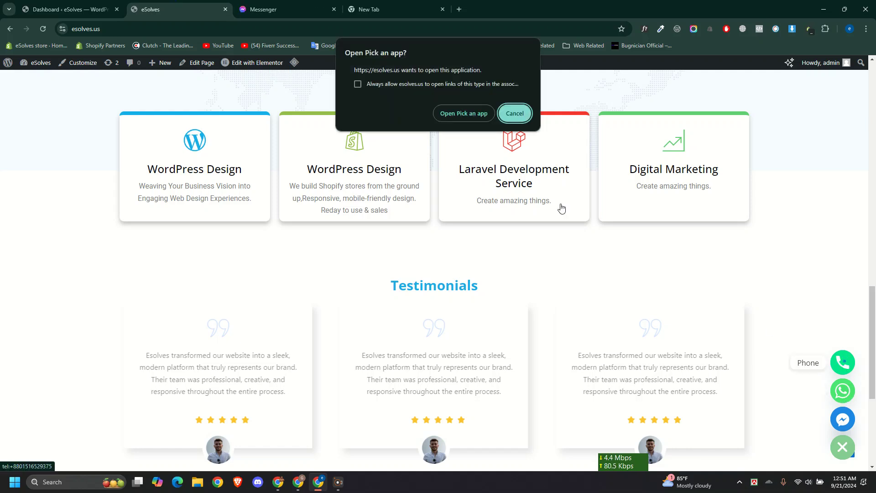
{"action": "left_click", "coordinate": [522, 117]}
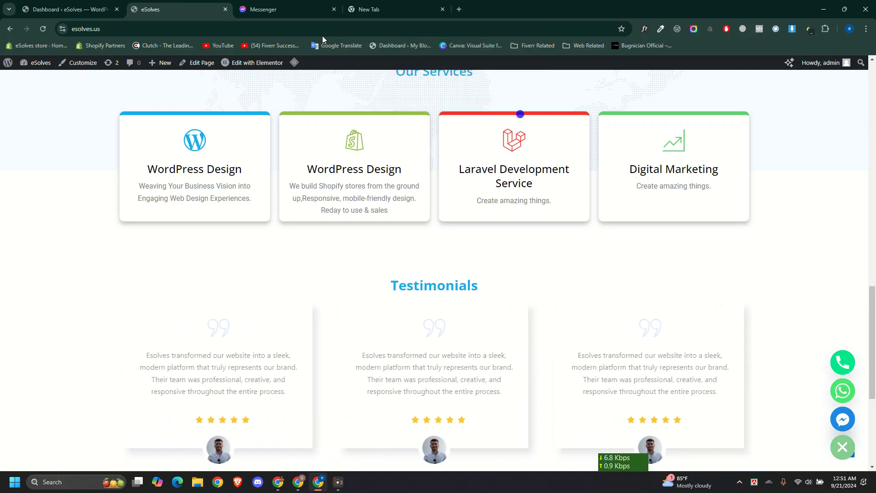
Inspect the Messenger page opened from the widget, close it and return to the Chaty widget editor.
{"action": "left_click", "coordinate": [290, 9]}
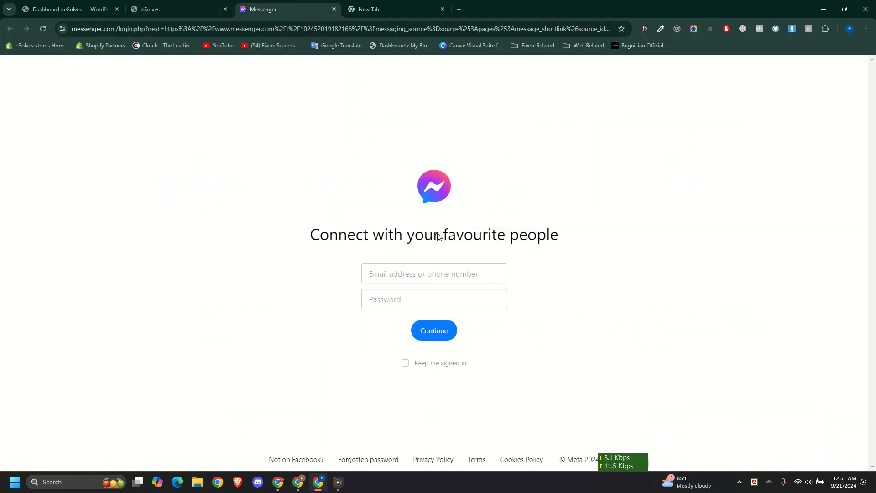
{"action": "left_click_drag", "start_coordinate": [339, 189], "coordinate": [473, 279]}
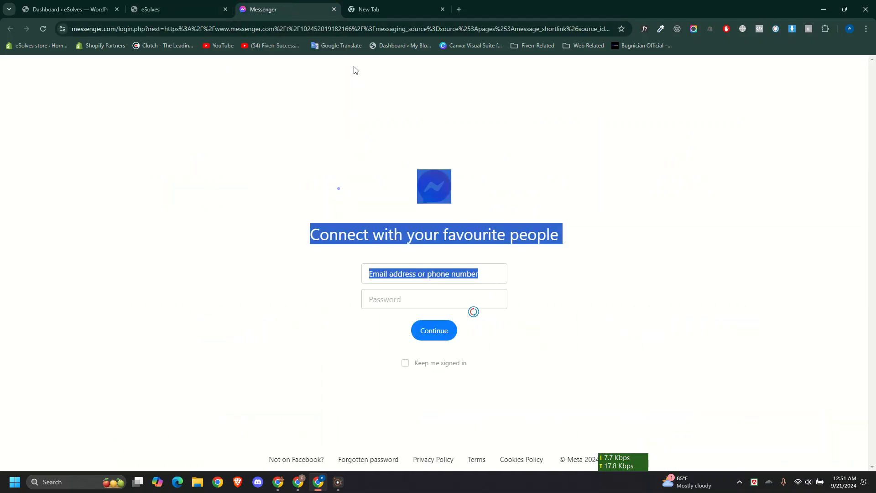
{"action": "left_click", "coordinate": [334, 9]}
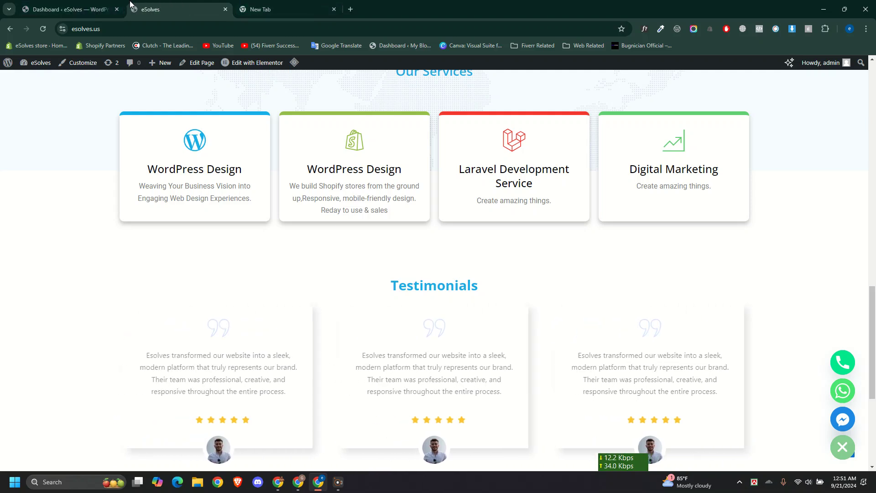
{"action": "left_click", "coordinate": [69, 9]}
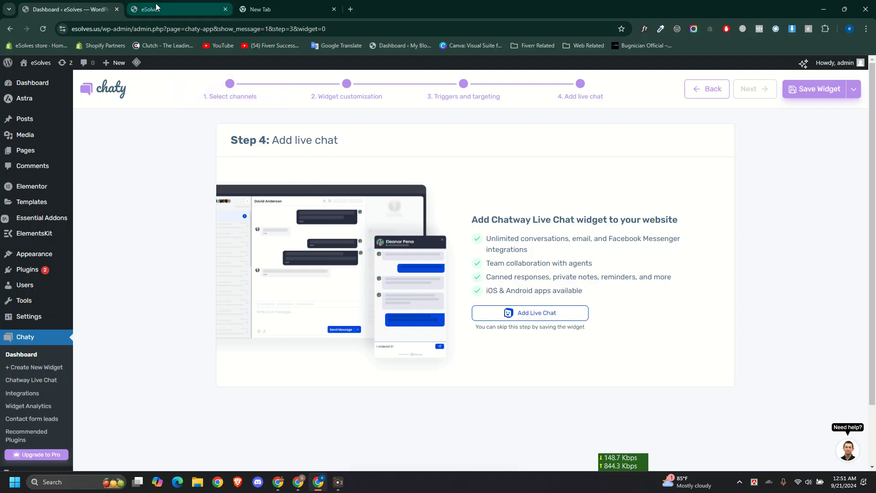
{"action": "mouse_move", "coordinate": [157, 6]}
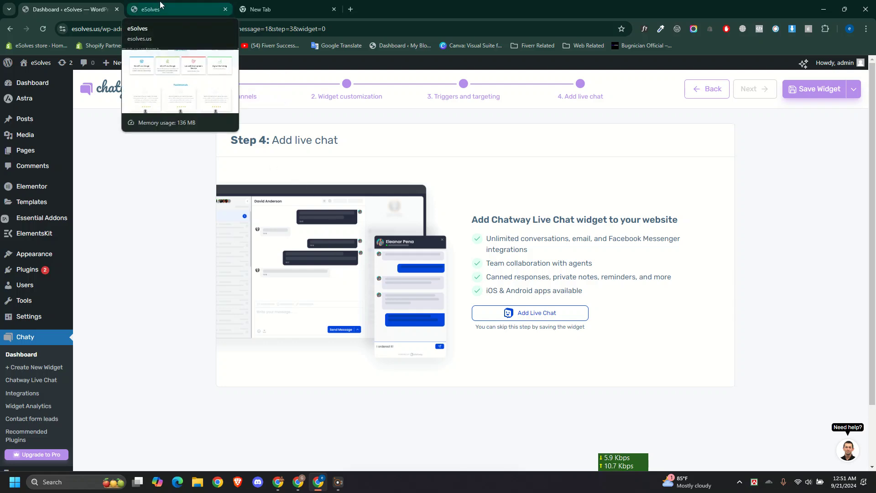